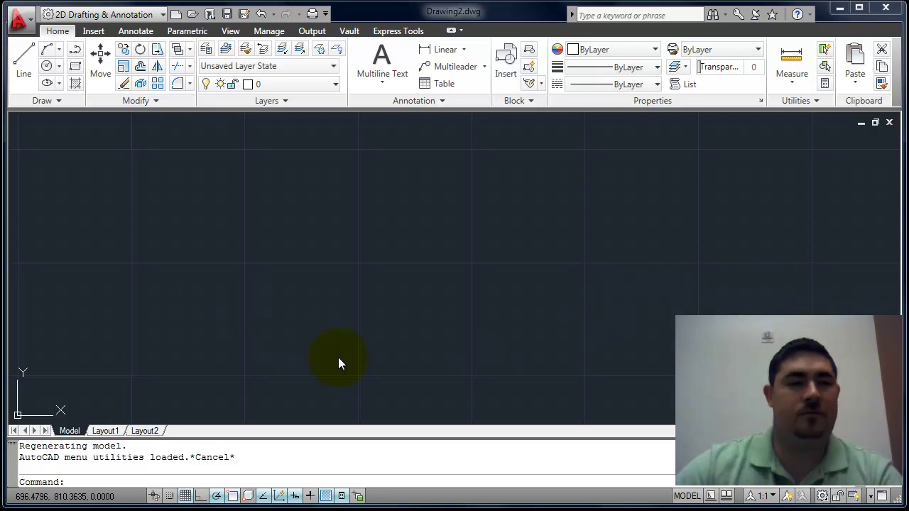
# Browse the application menu's Print submenu and Recent Documents list, then close the menu
pyautogui.click(21, 18)
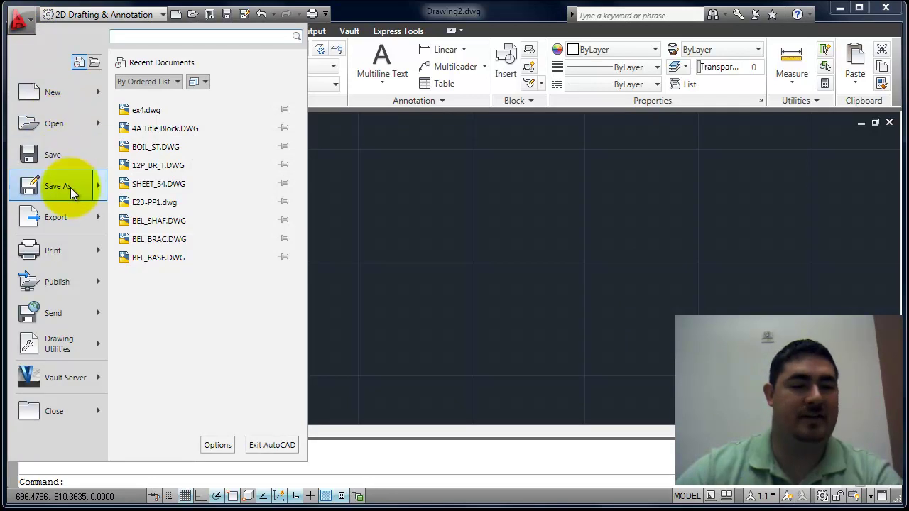
pyautogui.moveTo(62, 251)
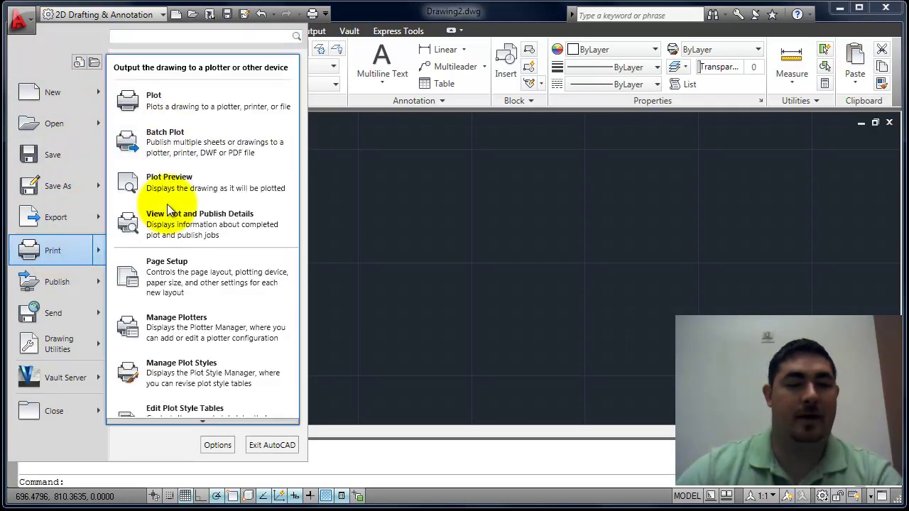
pyautogui.click(79, 61)
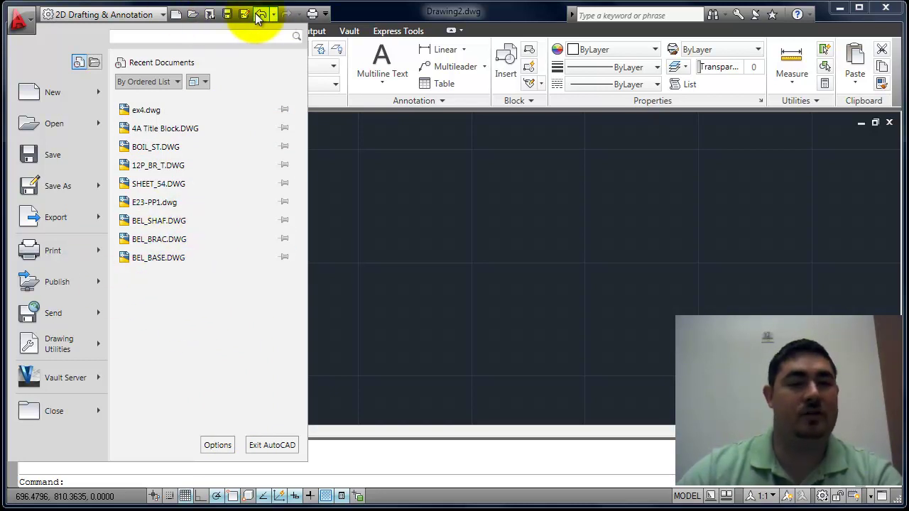
pyautogui.click(348, 10)
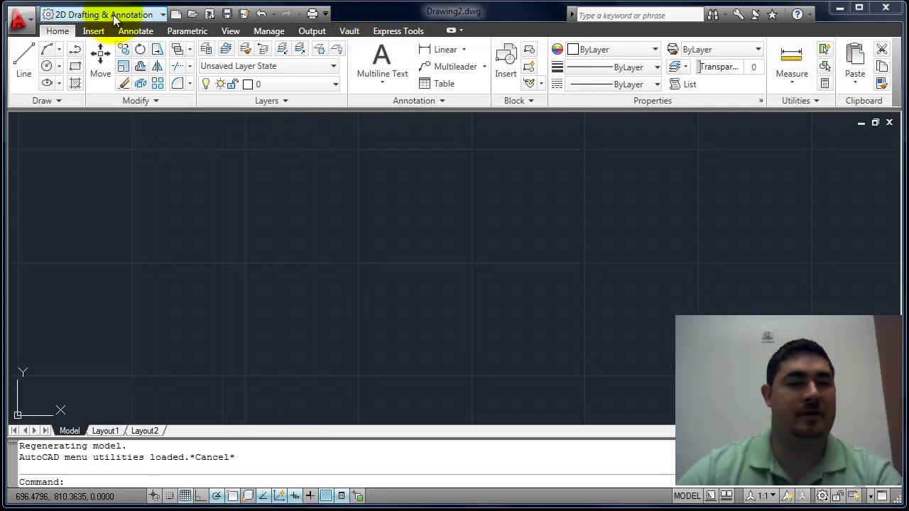
# Keep the 2D Drafting & Annotation workspace and show the classic menu bar
pyautogui.click(163, 15)
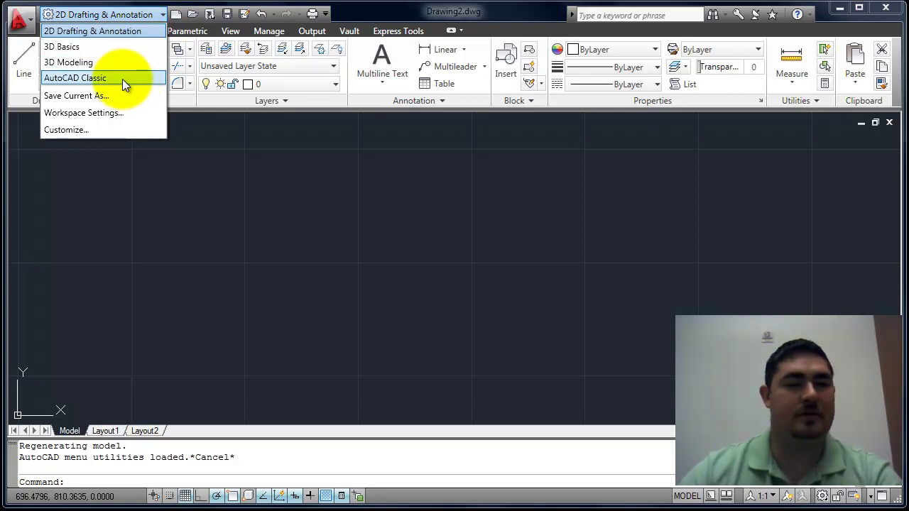
pyautogui.click(370, 11)
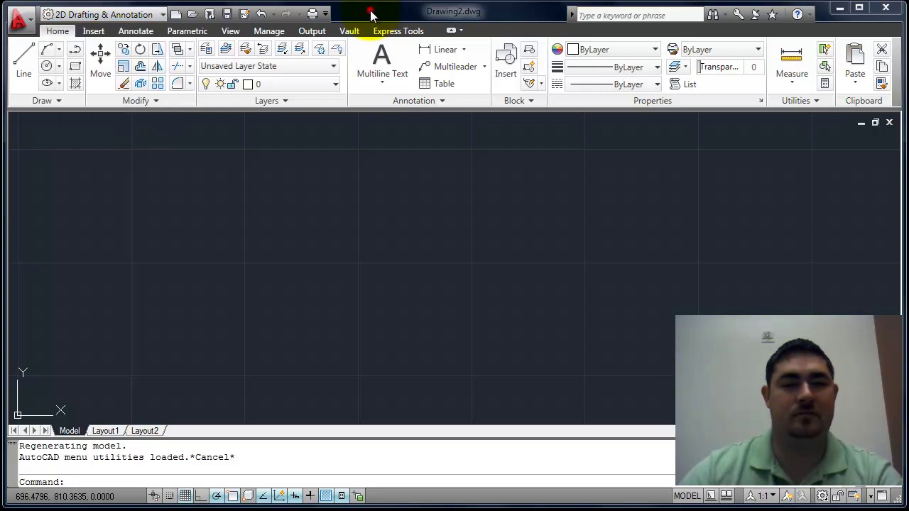
pyautogui.click(325, 14)
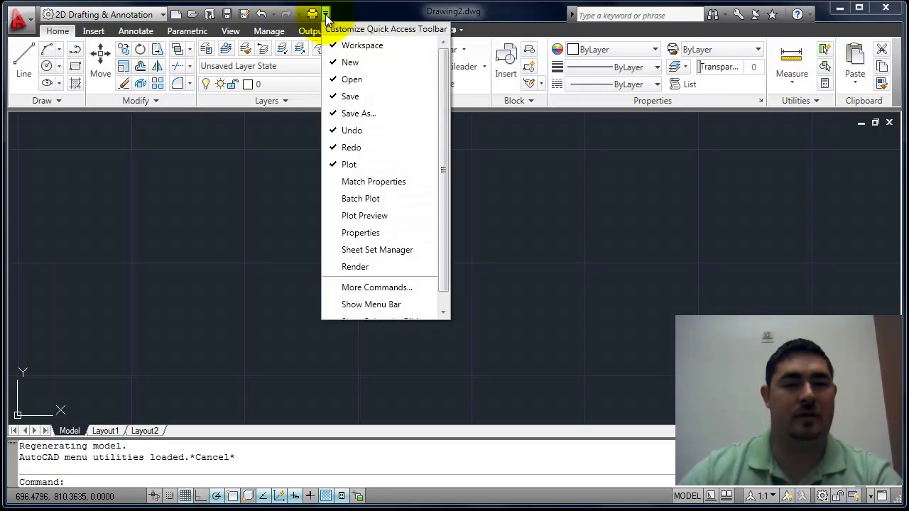
pyautogui.click(443, 128)
pyautogui.moveTo(444, 141); pyautogui.dragTo(454, 203)
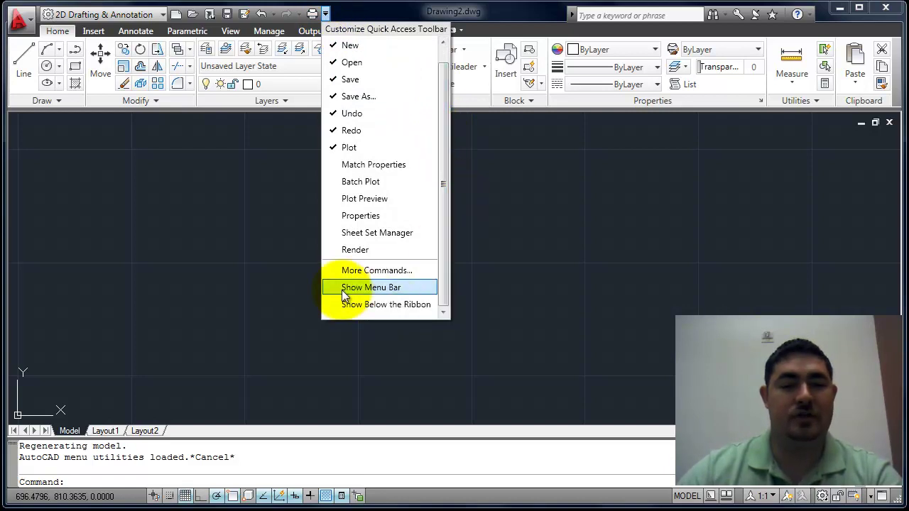
pyautogui.click(397, 287)
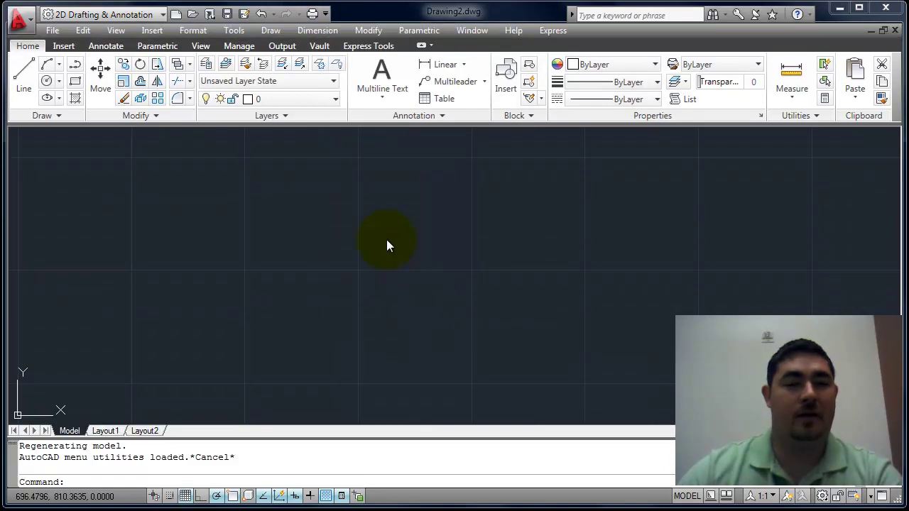
# Browse the Modify menu, then hide the classic menu bar again
pyautogui.click(357, 32)
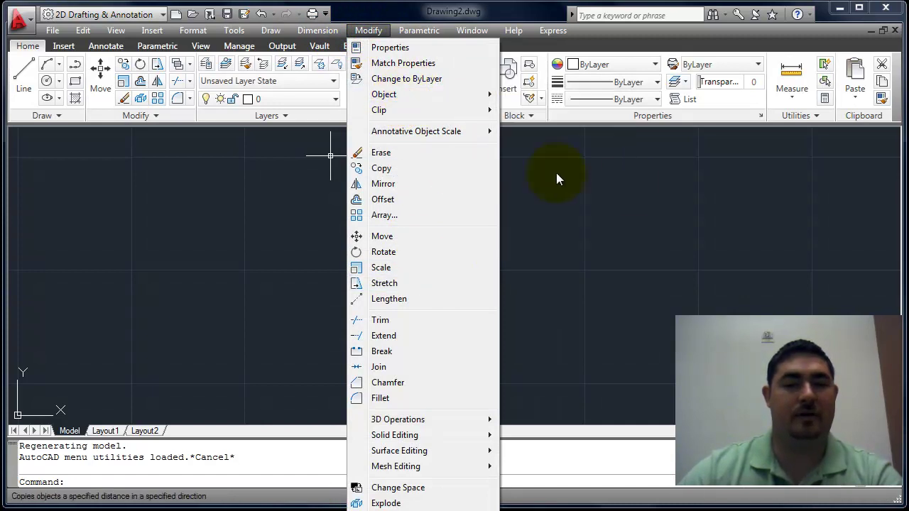
pyautogui.click(606, 218)
pyautogui.click(367, 206)
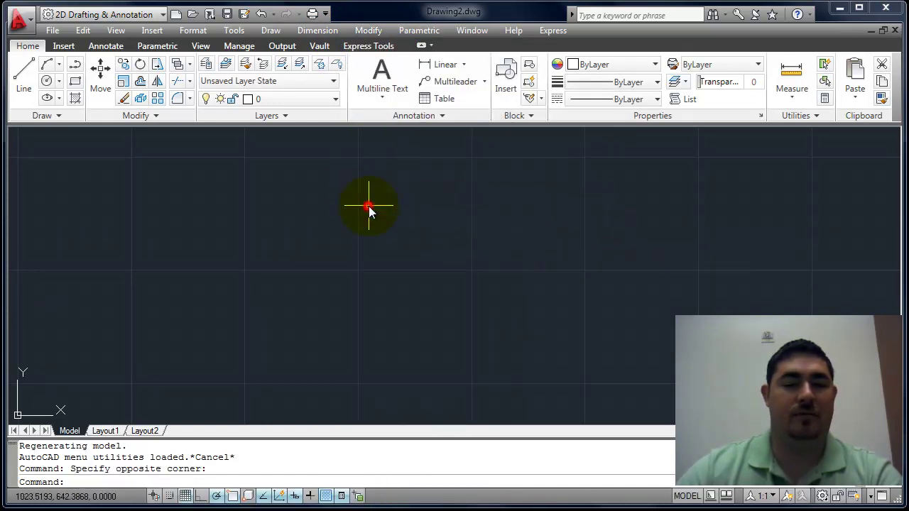
pyautogui.click(325, 13)
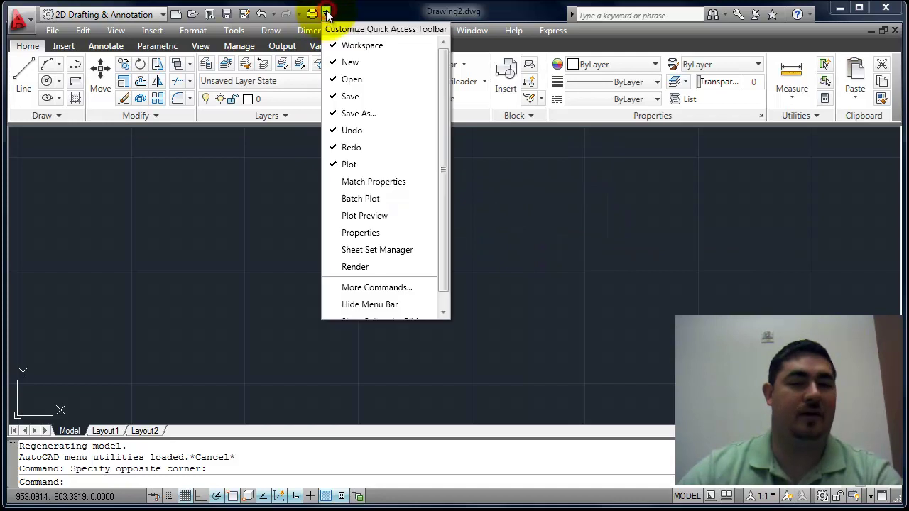
pyautogui.click(394, 306)
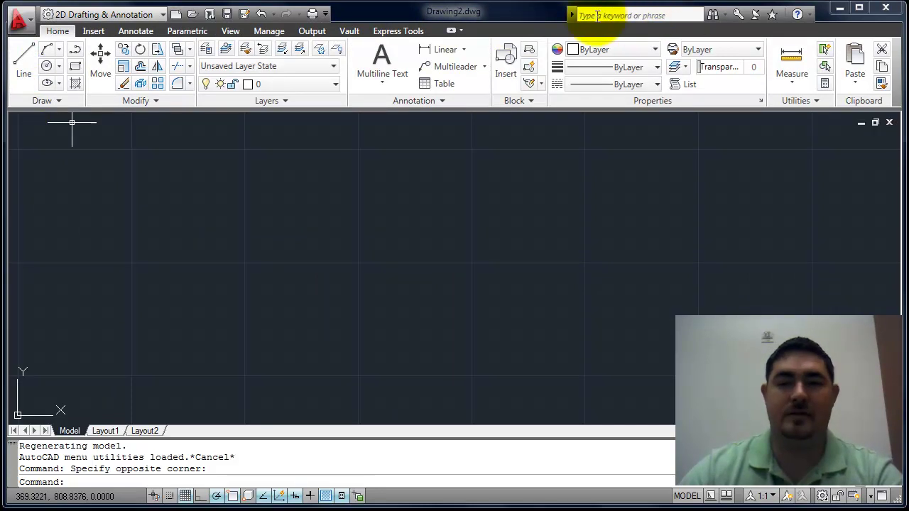
pyautogui.click(671, 15)
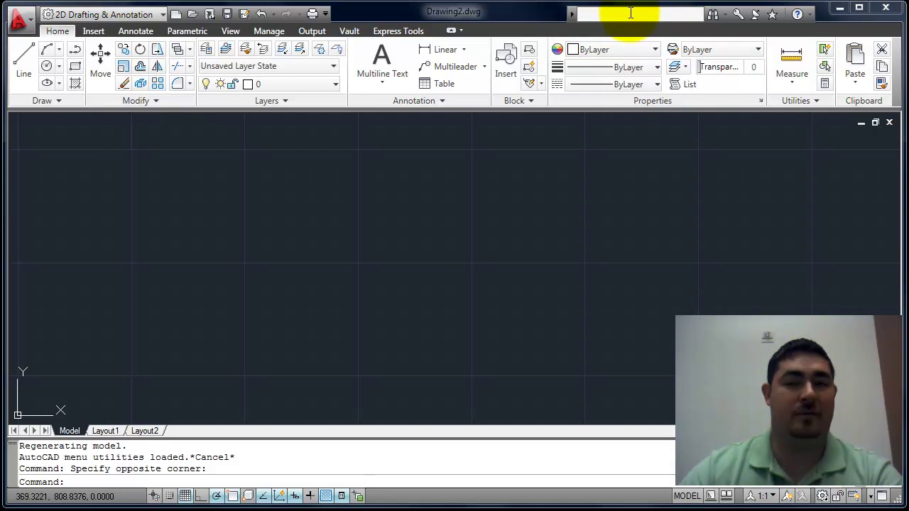
pyautogui.click(714, 165)
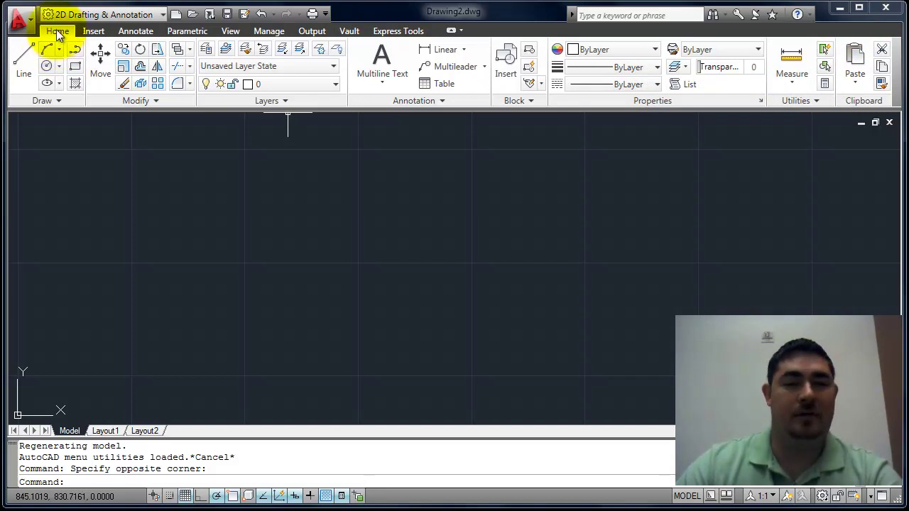
pyautogui.click(94, 31)
pyautogui.click(134, 31)
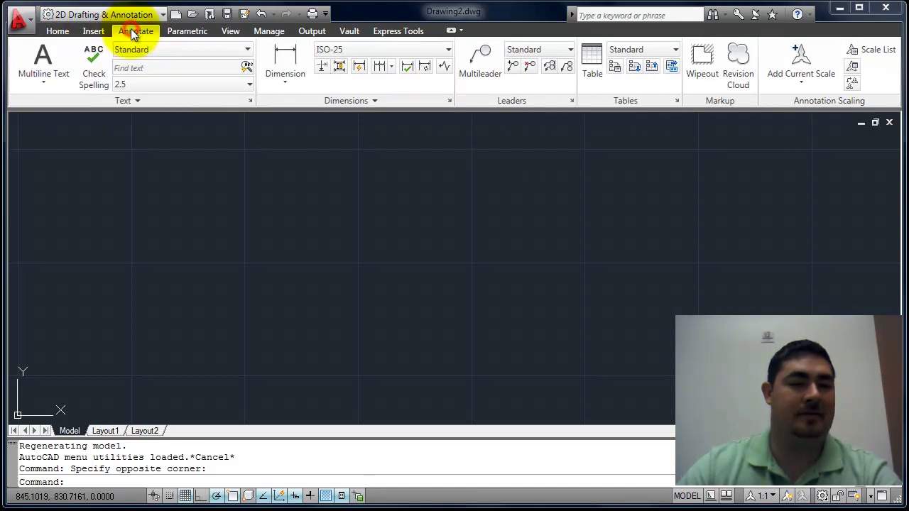
pyautogui.click(235, 33)
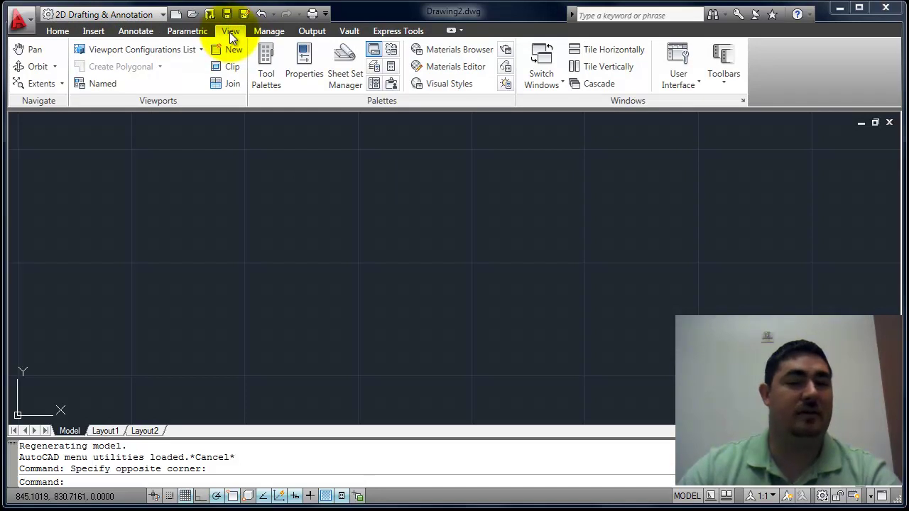
pyautogui.click(399, 31)
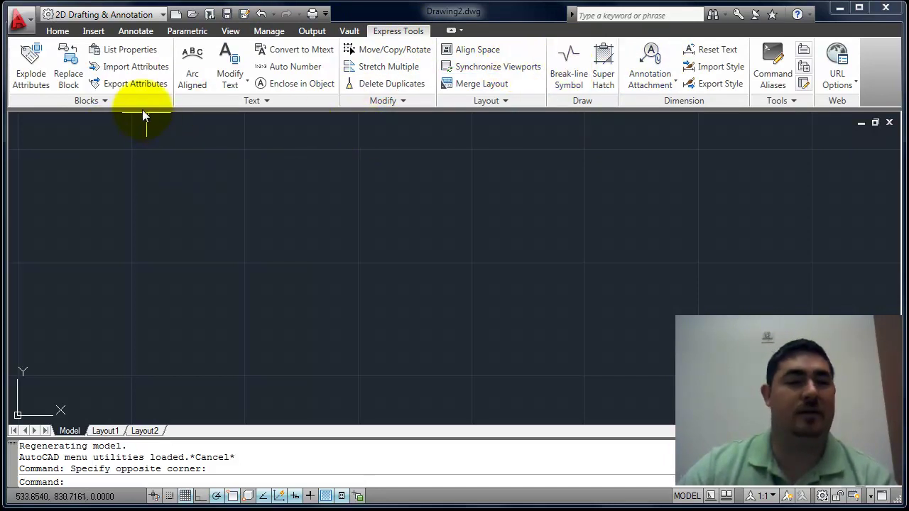
pyautogui.click(57, 32)
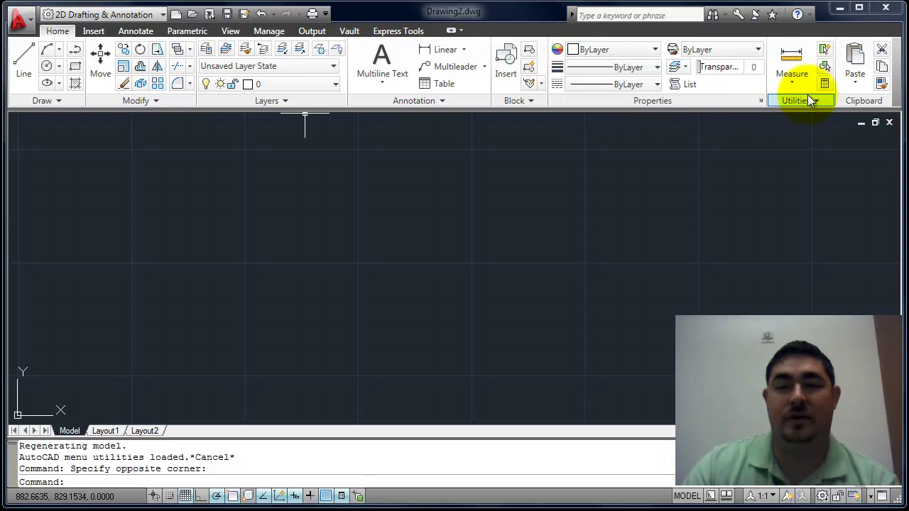
pyautogui.click(791, 82)
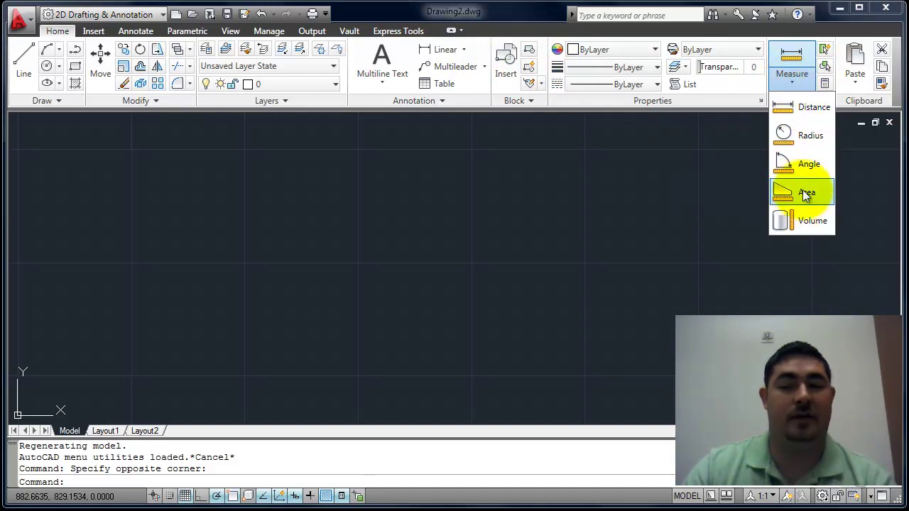
pyautogui.click(848, 166)
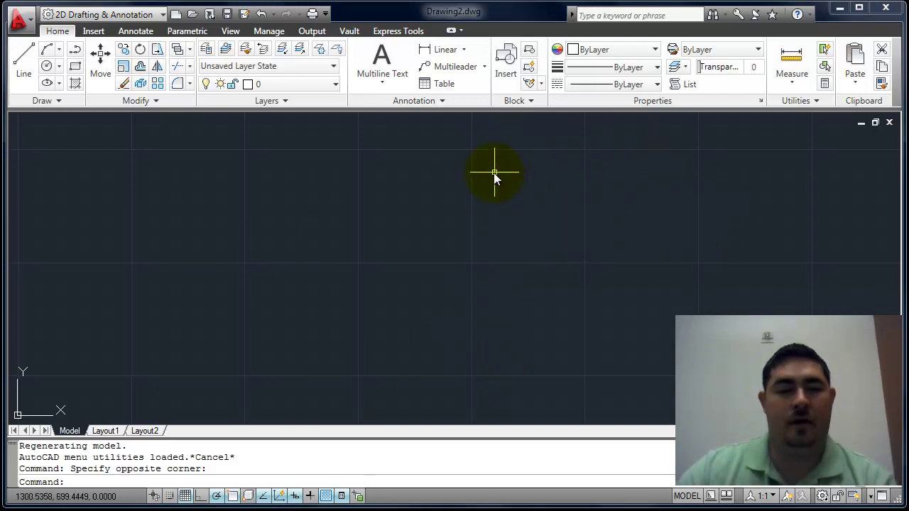
pyautogui.scroll(-3, 400, 212)
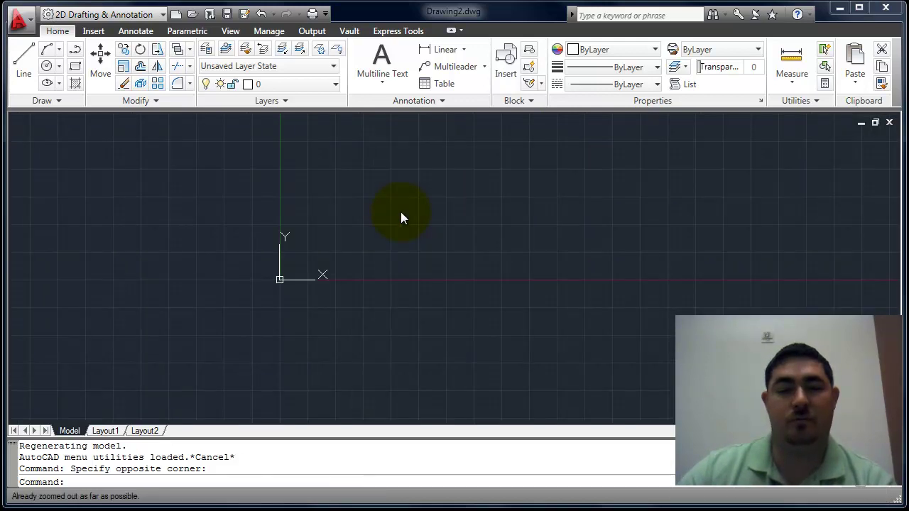
pyautogui.scroll(4, 401, 212)
pyautogui.scroll(3, 401, 202)
pyautogui.scroll(-5, 400, 197)
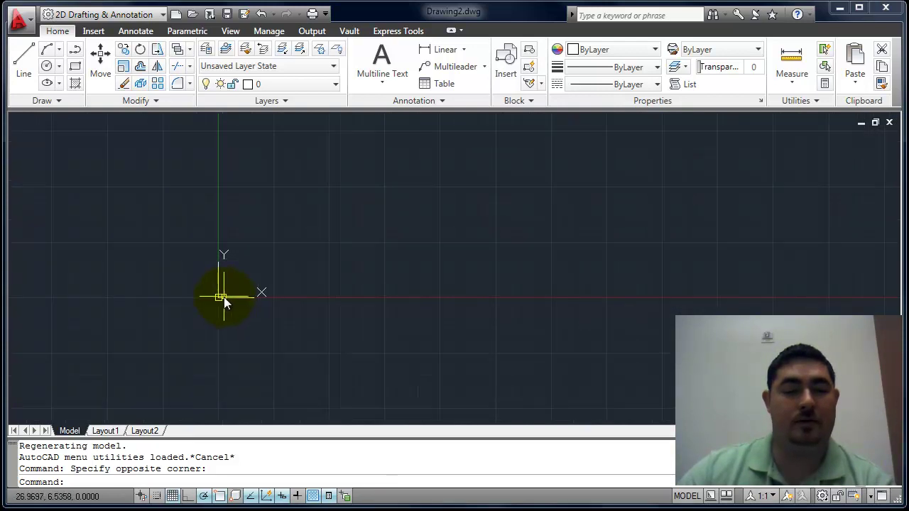
pyautogui.scroll(1, 216, 301)
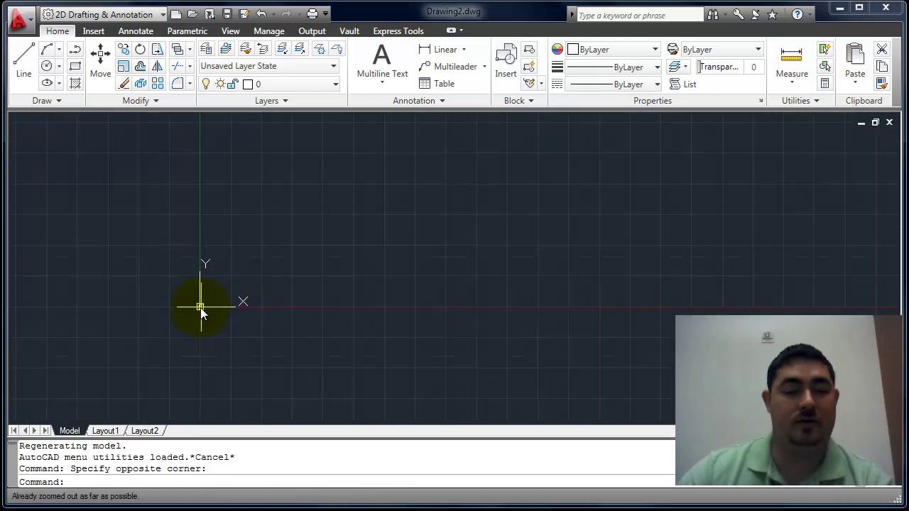
pyautogui.scroll(2, 203, 307)
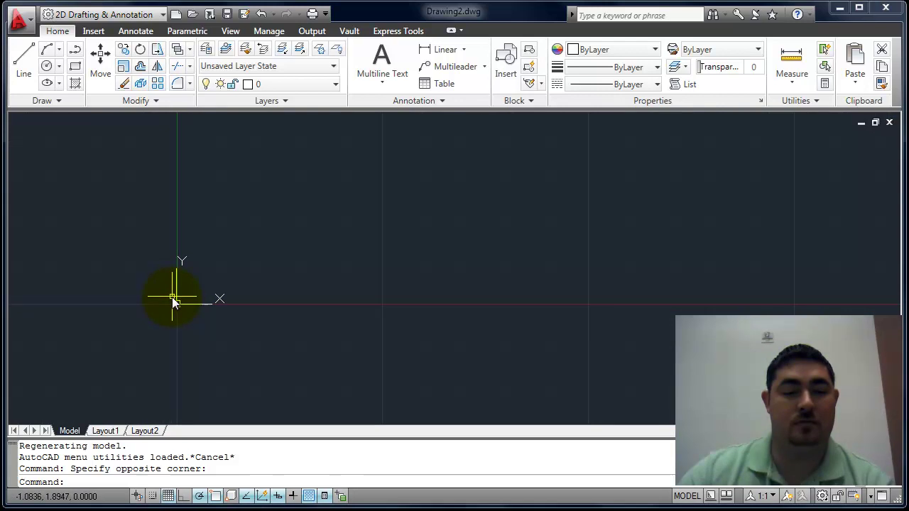
pyautogui.scroll(-2, 177, 300)
pyautogui.moveTo(336, 211)
pyautogui.mouseDown(button='middle')
pyautogui.moveTo(180, 219)
pyautogui.moveTo(558, 195)
pyautogui.moveTo(641, 205)
pyautogui.moveTo(249, 254)
pyautogui.moveTo(445, 225)
pyautogui.moveTo(508, 258)
pyautogui.moveTo(482, 211)
pyautogui.moveTo(385, 215)
pyautogui.moveTo(395, 243)
pyautogui.moveTo(402, 237)
pyautogui.moveTo(323, 235)
pyautogui.moveTo(475, 210)
pyautogui.moveTo(428, 219)
pyautogui.mouseUp(button='middle')
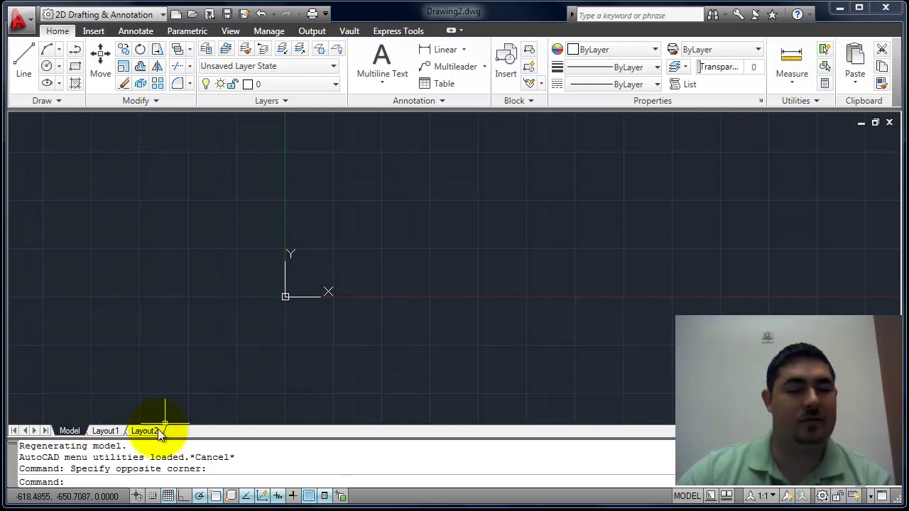
# On Layout1, zoom and pan the model inside the viewport, then return to paper space
pyautogui.click(107, 431)
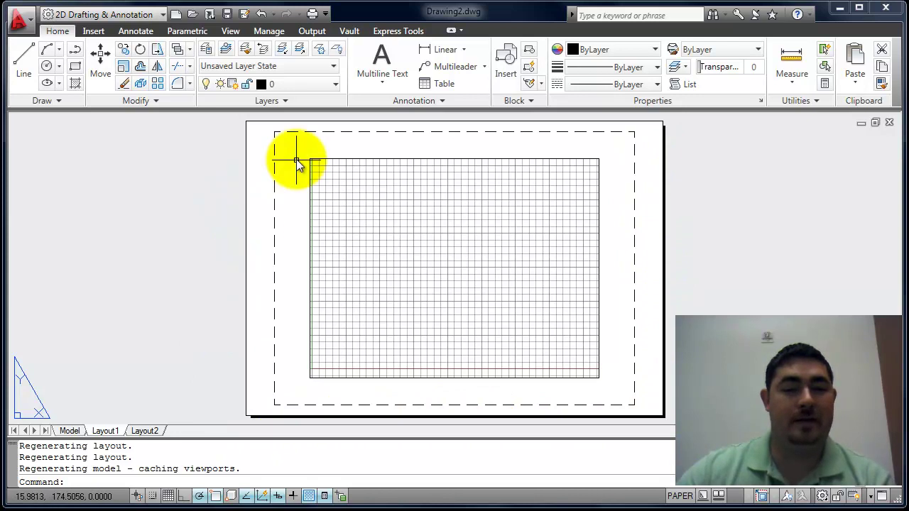
pyautogui.doubleClick(406, 225)
pyautogui.scroll(-5, 469, 242)
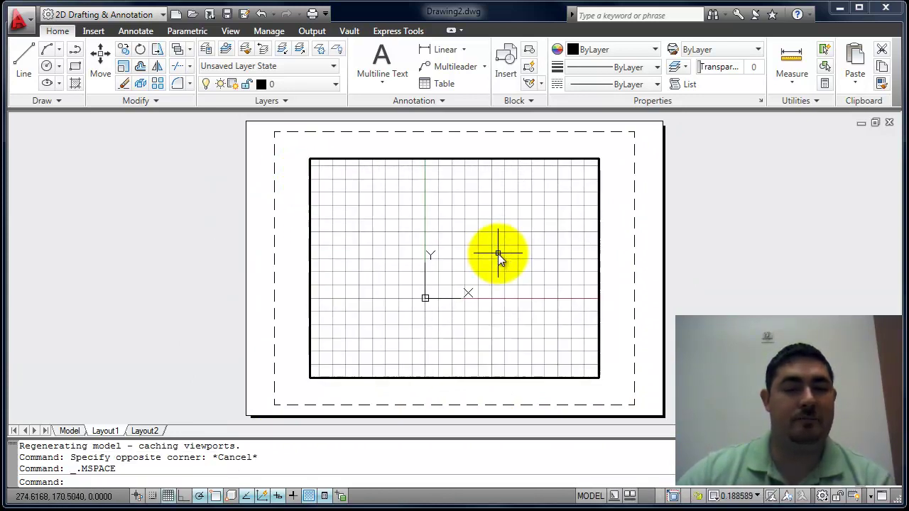
pyautogui.scroll(4, 458, 274)
pyautogui.moveTo(475, 278); pyautogui.dragTo(454, 260, button='middle')
pyautogui.doubleClick(302, 260)
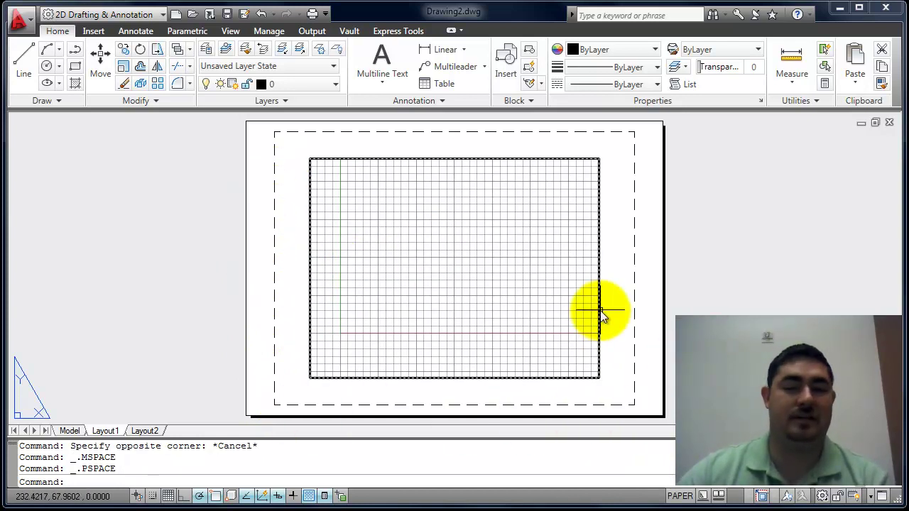
# Zoom inside the viewport again to a scale of about 0.48, then return to Model
pyautogui.doubleClick(498, 257)
pyautogui.scroll(-2, 405, 260)
pyautogui.scroll(2, 415, 259)
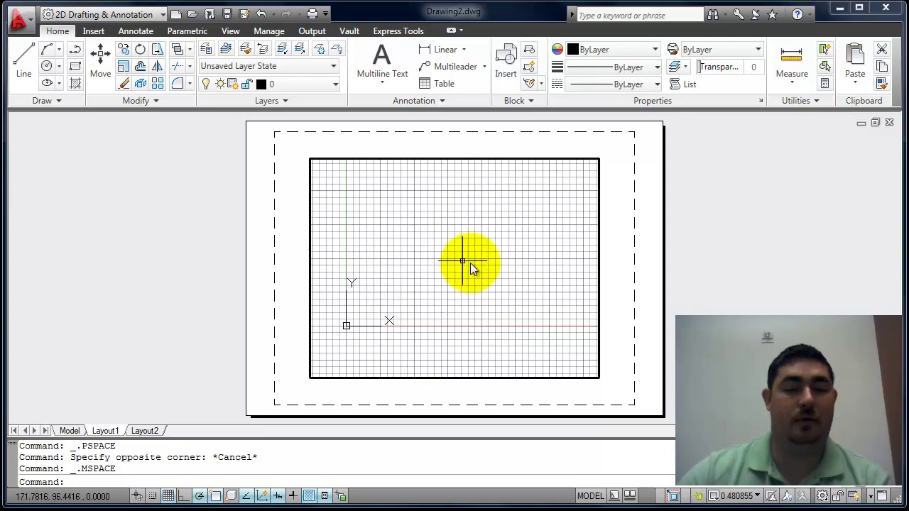
pyautogui.doubleClick(629, 277)
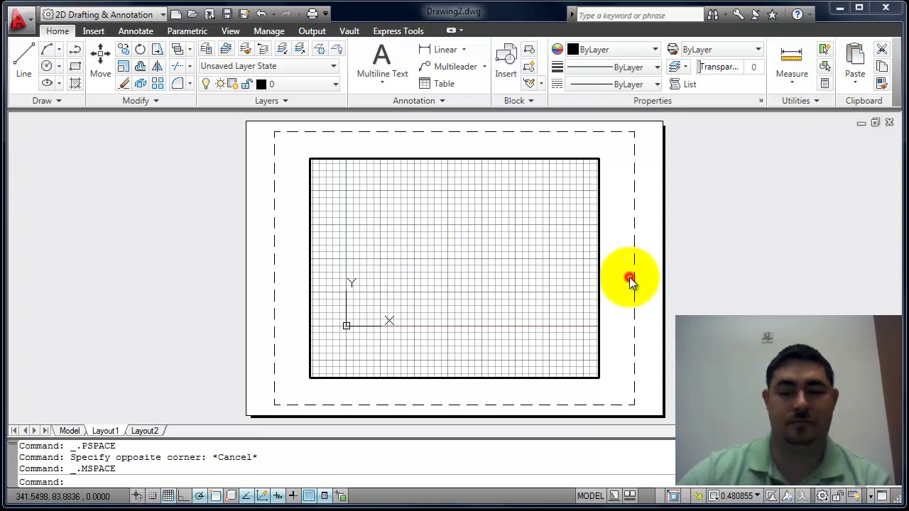
pyautogui.click(69, 431)
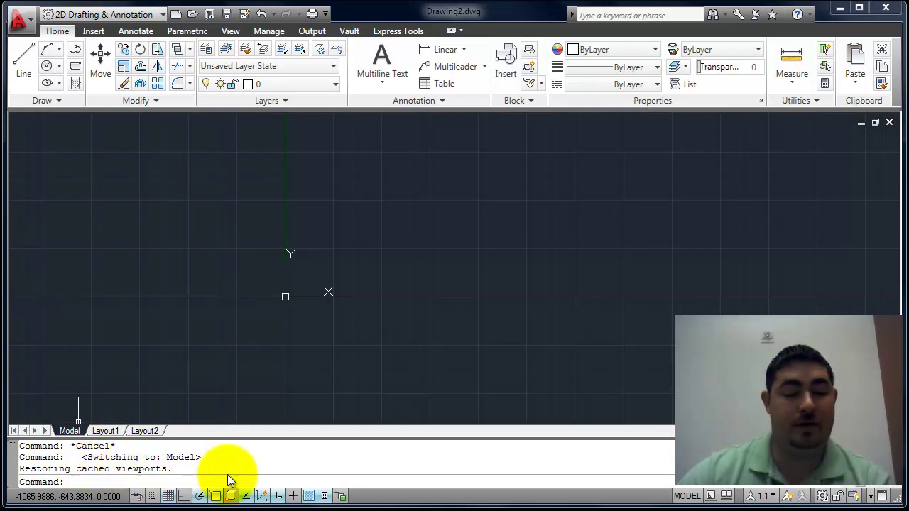
pyautogui.press('F2')
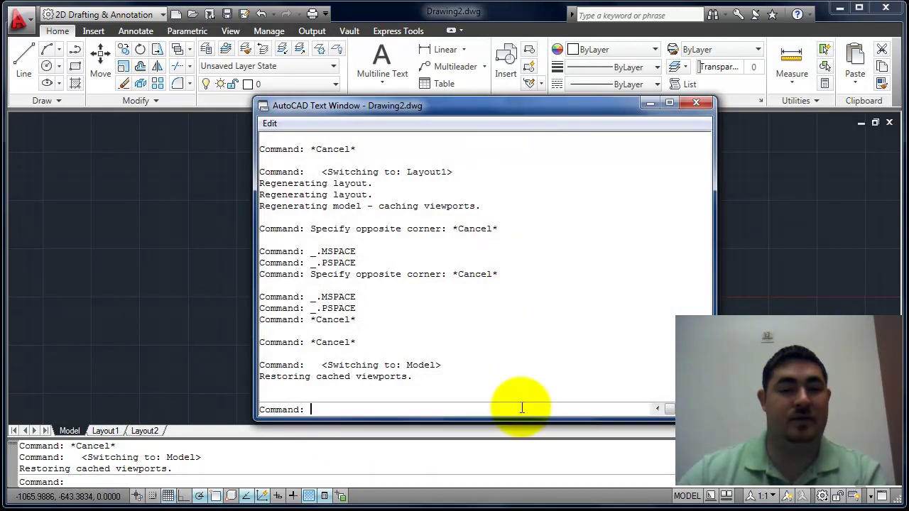
pyautogui.press('F2')
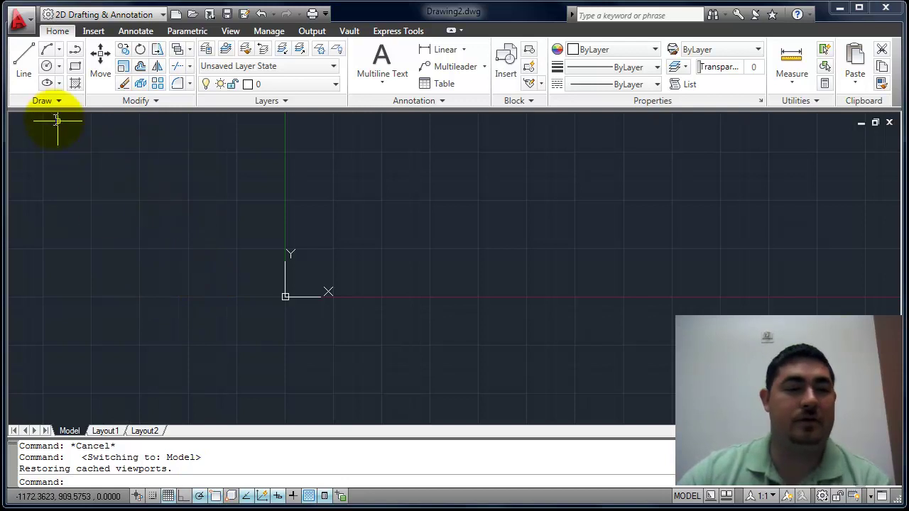
pyautogui.click(22, 66)
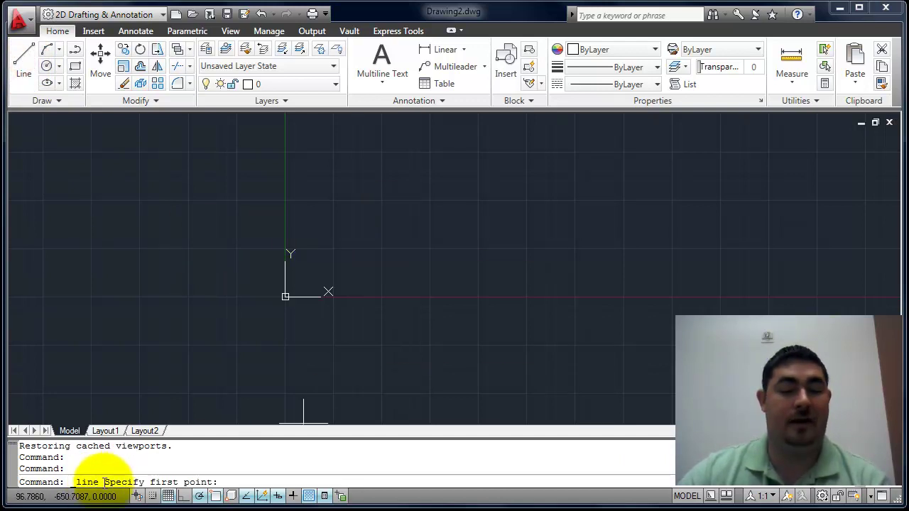
pyautogui.click(412, 248)
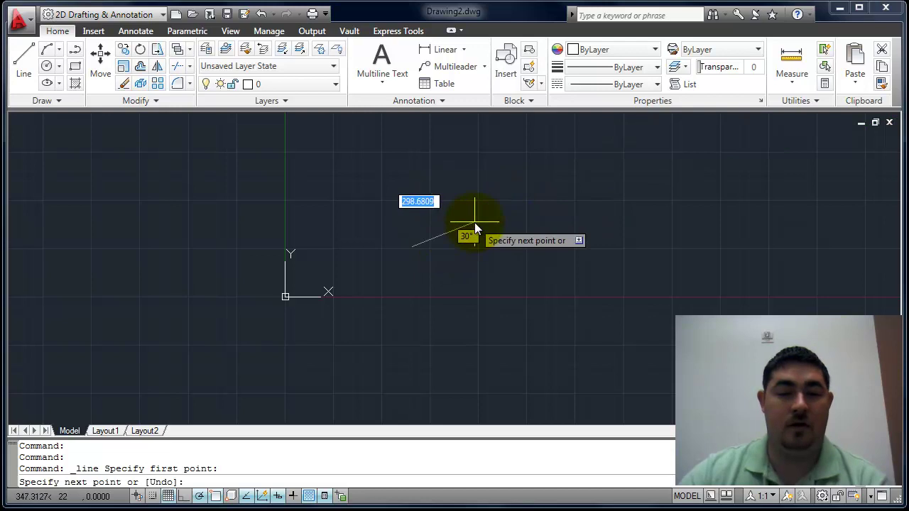
pyautogui.click(540, 174)
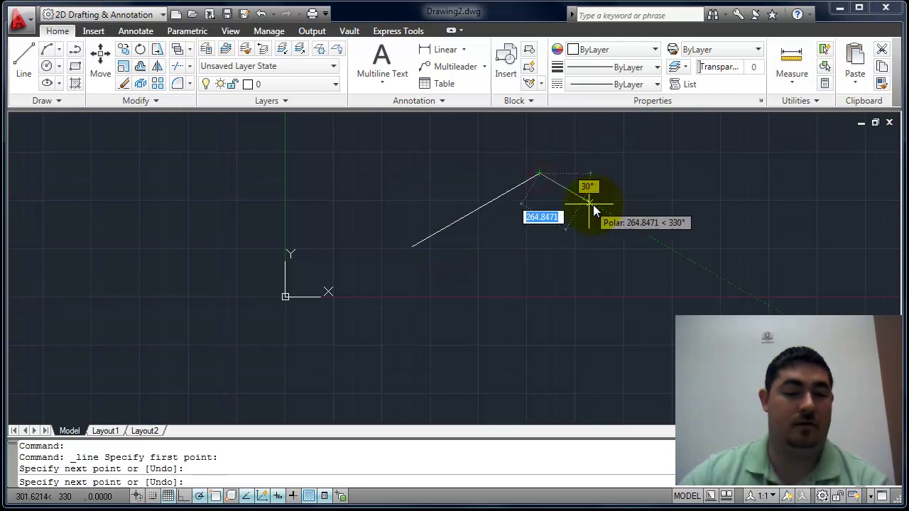
pyautogui.click(680, 264)
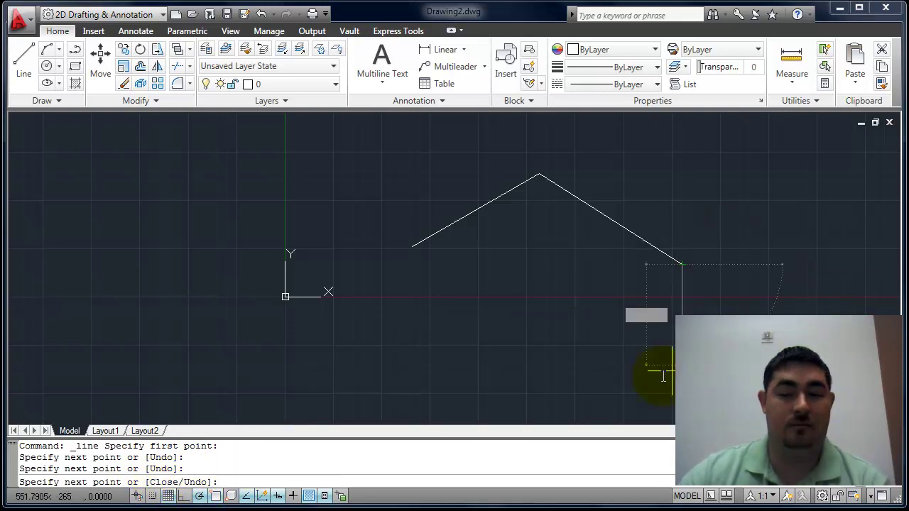
pyautogui.click(537, 368)
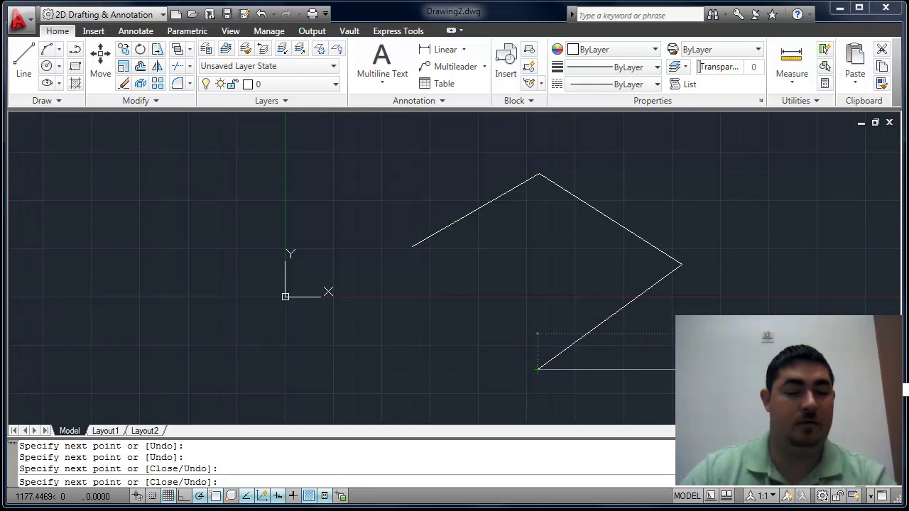
pyautogui.write('u')
pyautogui.press('Return')
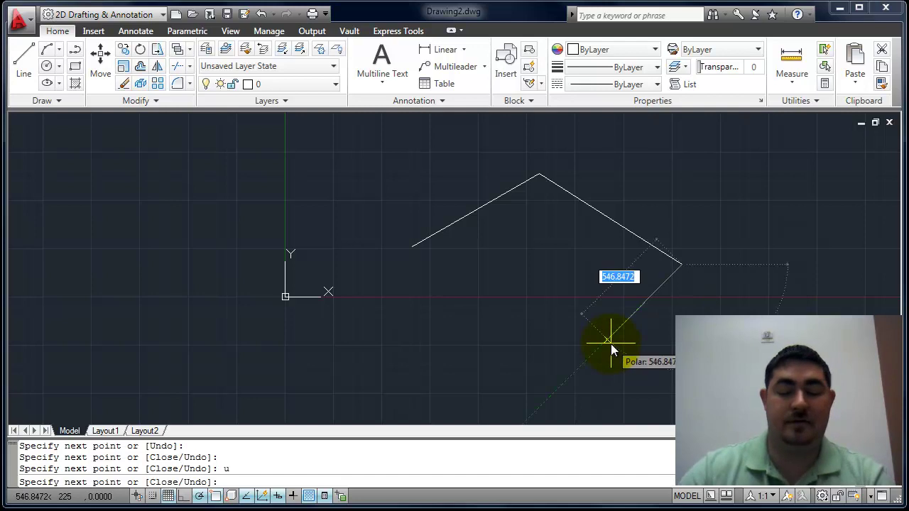
pyautogui.write('c')
pyautogui.press('Return')
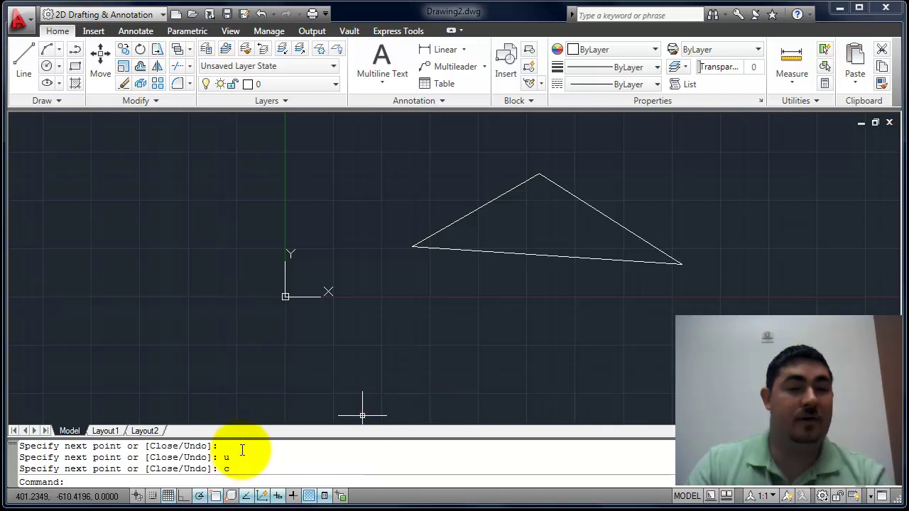
pyautogui.click(263, 16)
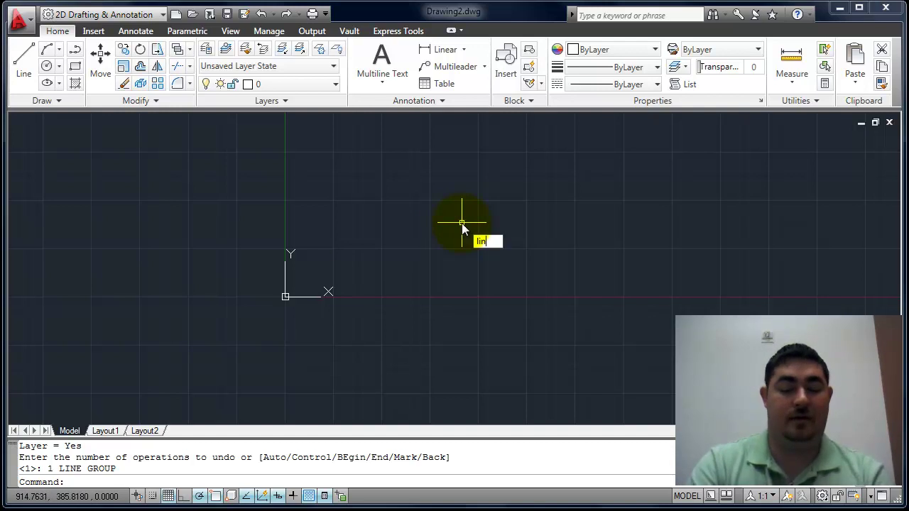
pyautogui.press('Return')
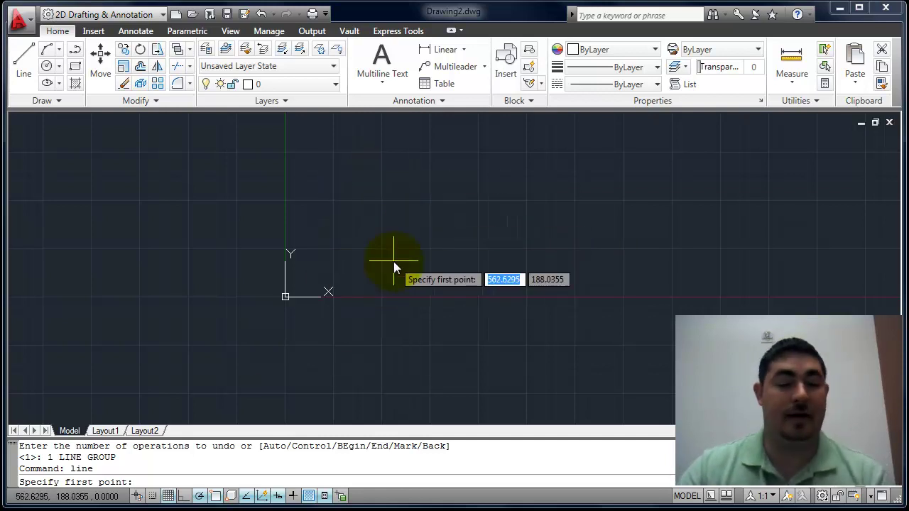
pyautogui.press('Escape')
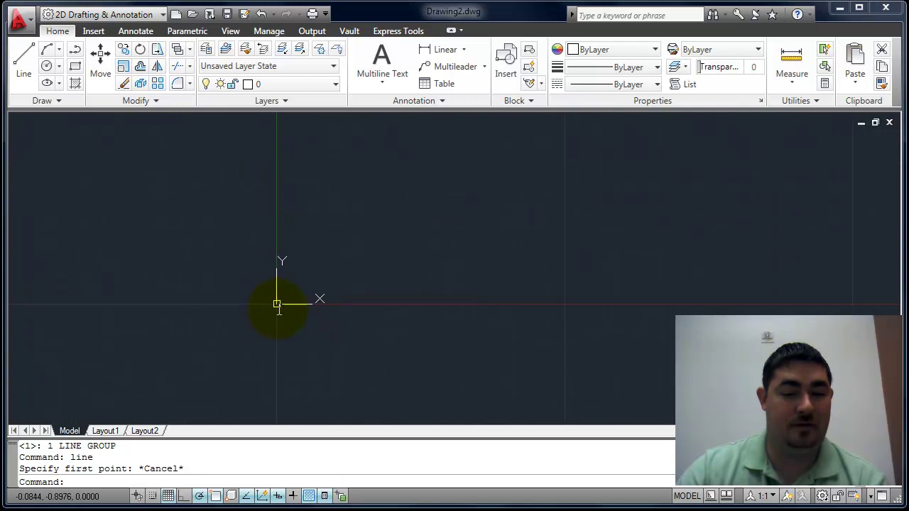
# Pan and zoom the view, then toggle the grid off, on, and off again with F7
pyautogui.moveTo(272, 305); pyautogui.dragTo(262, 318, button='middle')
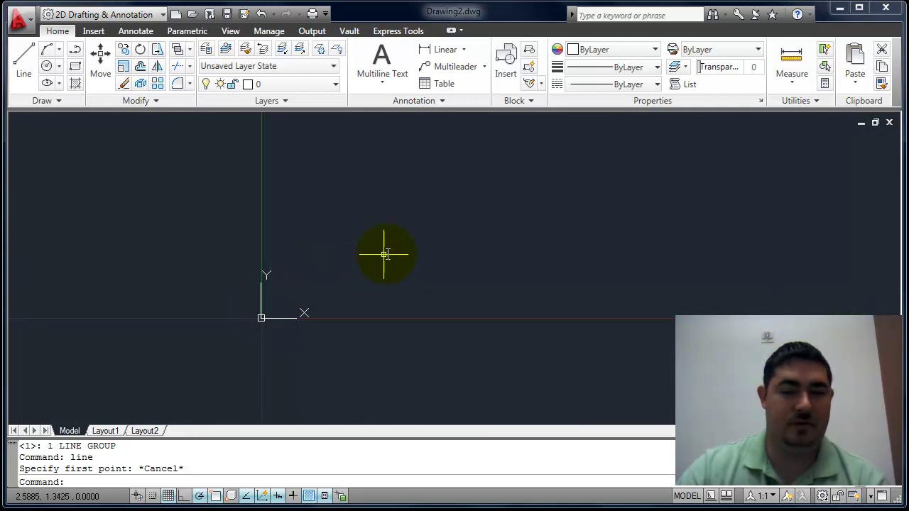
pyautogui.scroll(-5, 461, 229)
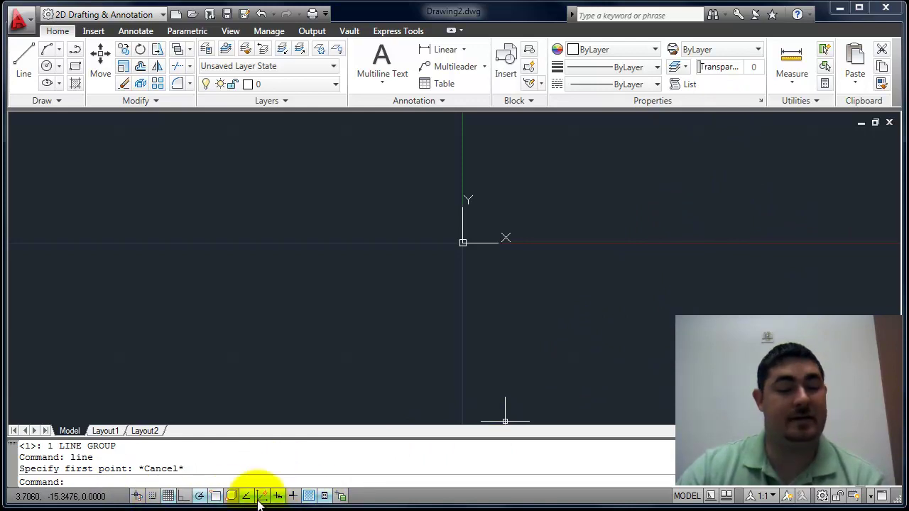
pyautogui.scroll(2, 436, 301)
pyautogui.moveTo(436, 300)
pyautogui.mouseDown(button='middle')
pyautogui.moveTo(509, 281)
pyautogui.moveTo(483, 294)
pyautogui.mouseUp(button='middle')
pyautogui.click(168, 495)
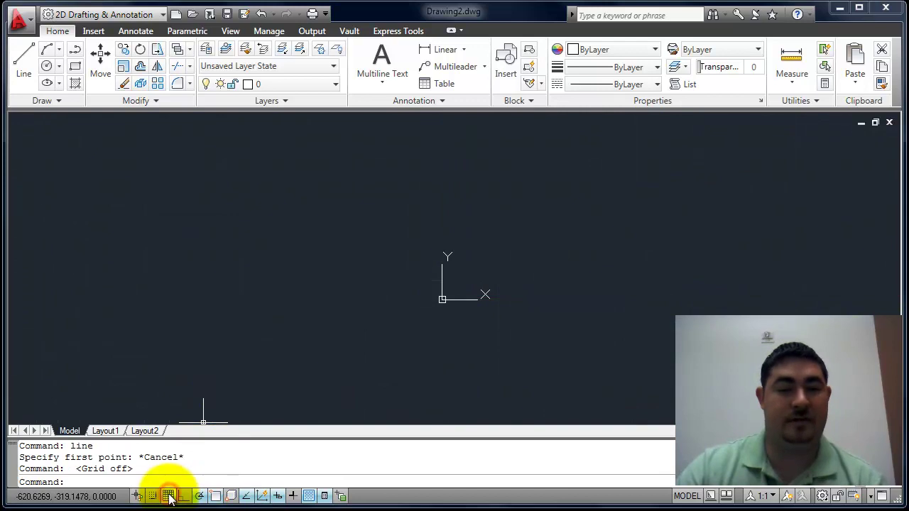
pyautogui.click(169, 496)
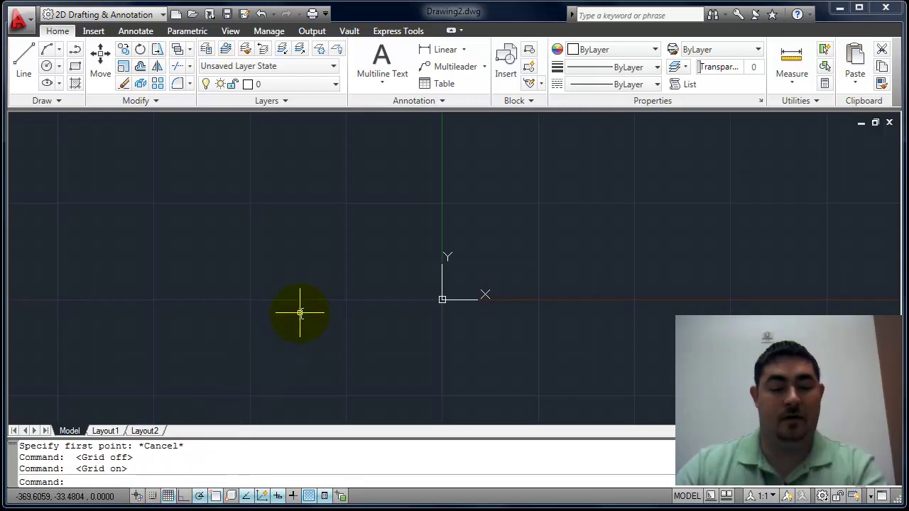
pyautogui.press('F7')
pyautogui.press('F7')
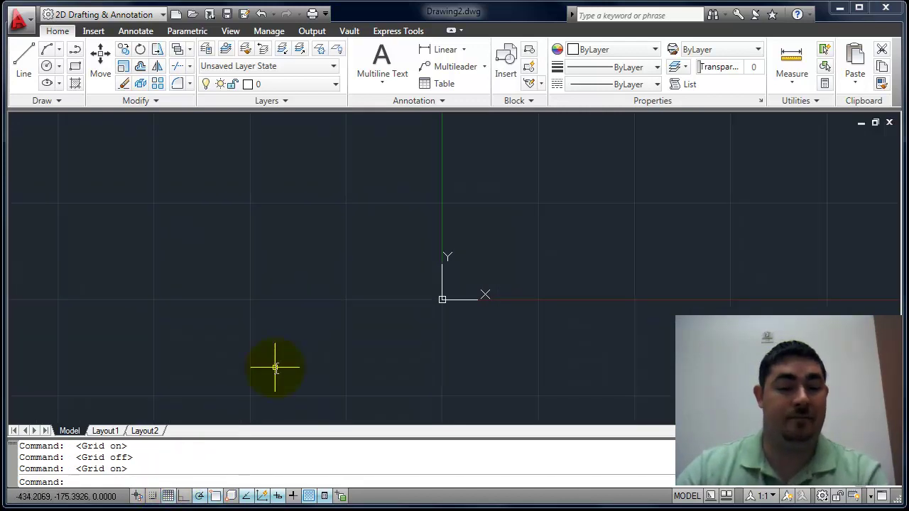
# Toggle object snap off and on, start the Line command, and toggle dynamic input off and on
pyautogui.click(217, 497)
pyautogui.press('F3')
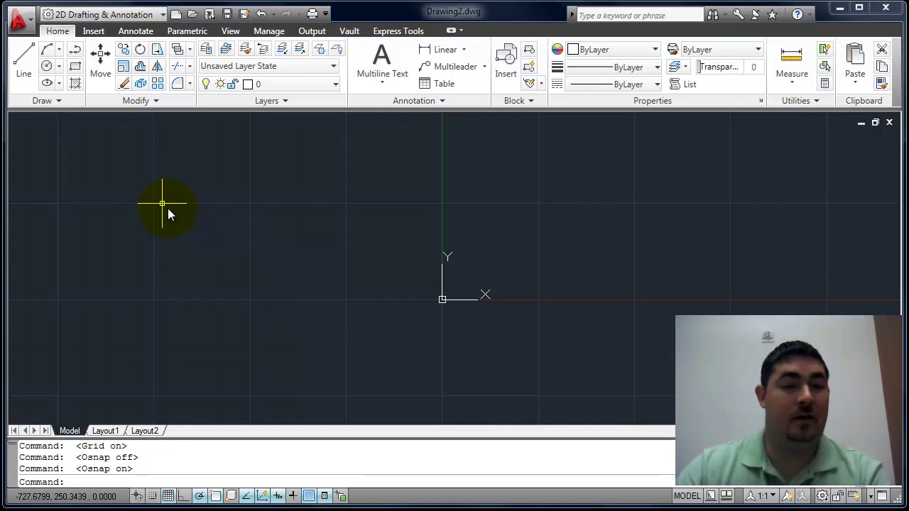
pyautogui.click(24, 64)
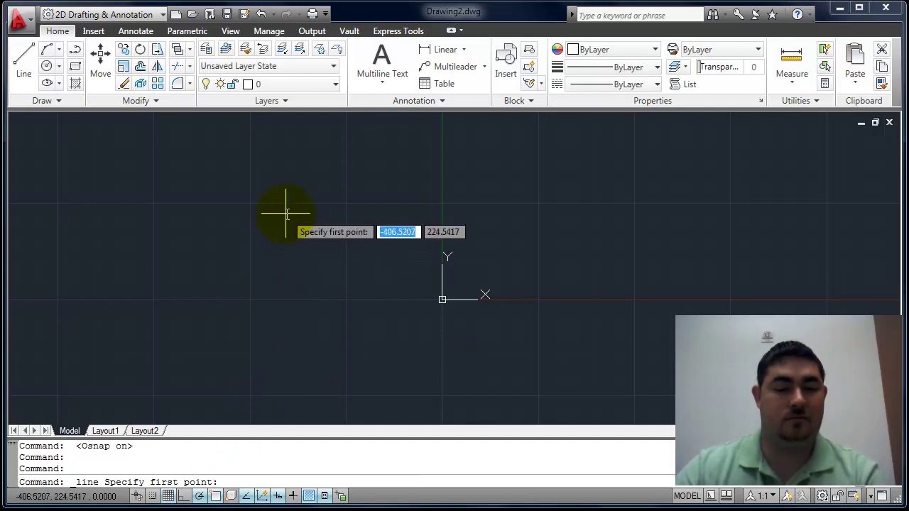
pyautogui.click(277, 496)
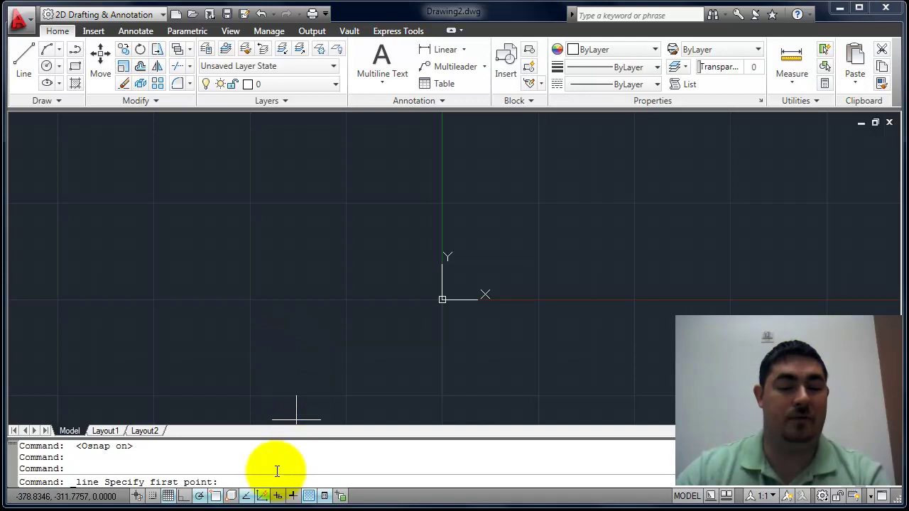
pyautogui.click(278, 496)
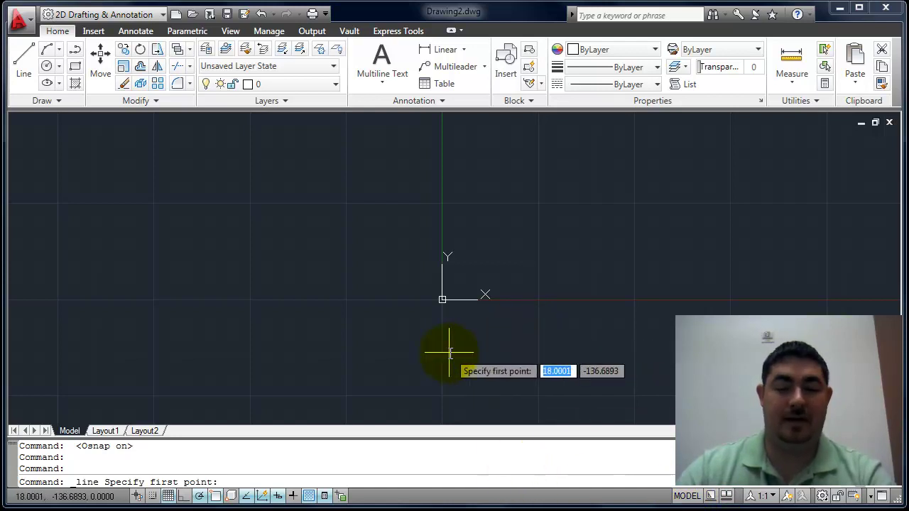
# Activate the Layout1 viewport's model space and toggle its view lock
pyautogui.click(108, 431)
pyautogui.doubleClick(430, 313)
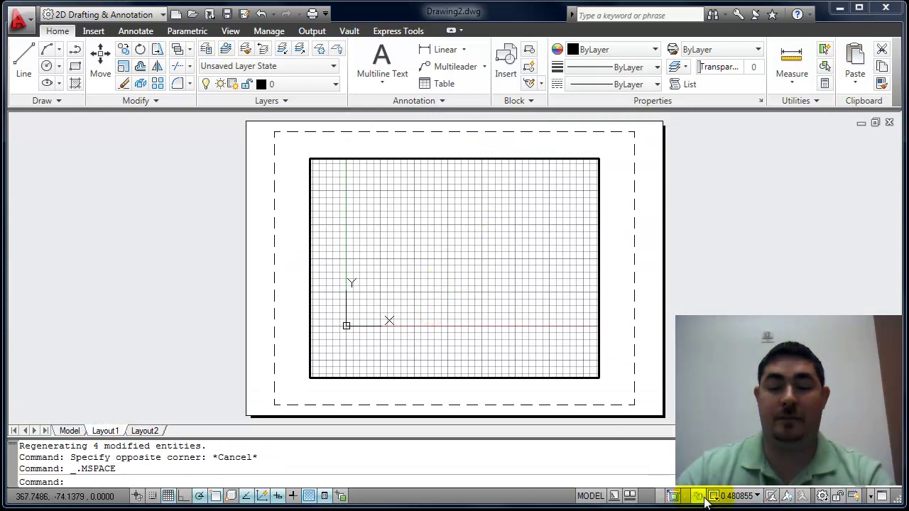
pyautogui.click(736, 496)
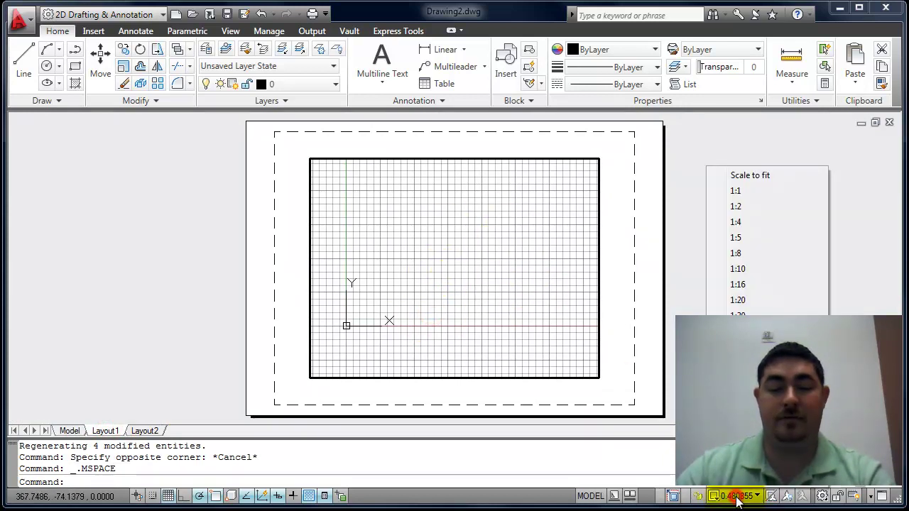
pyautogui.click(698, 497)
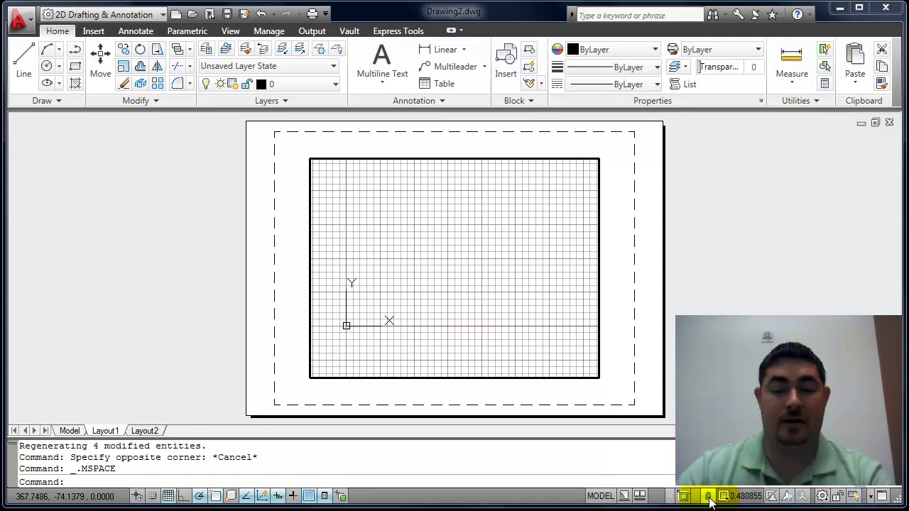
pyautogui.click(709, 497)
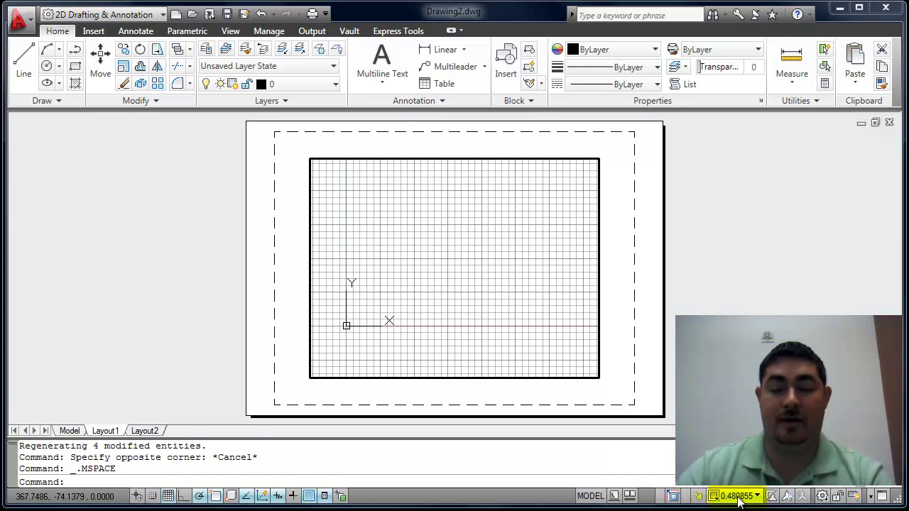
# Zoom the viewport to a scale of about 0.377 and lock its view
pyautogui.scroll(-4, 477, 287)
pyautogui.scroll(4, 476, 287)
pyautogui.scroll(-3, 476, 286)
pyautogui.scroll(-2, 477, 287)
pyautogui.scroll(4, 475, 288)
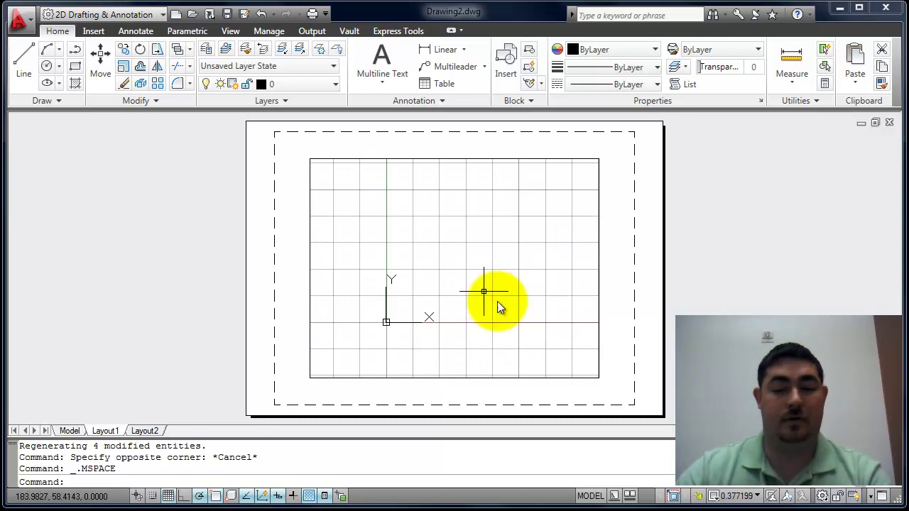
pyautogui.click(697, 497)
# Test zooming against the locked viewport, then toggle between paper space and viewport model space
pyautogui.scroll(-3, 479, 270)
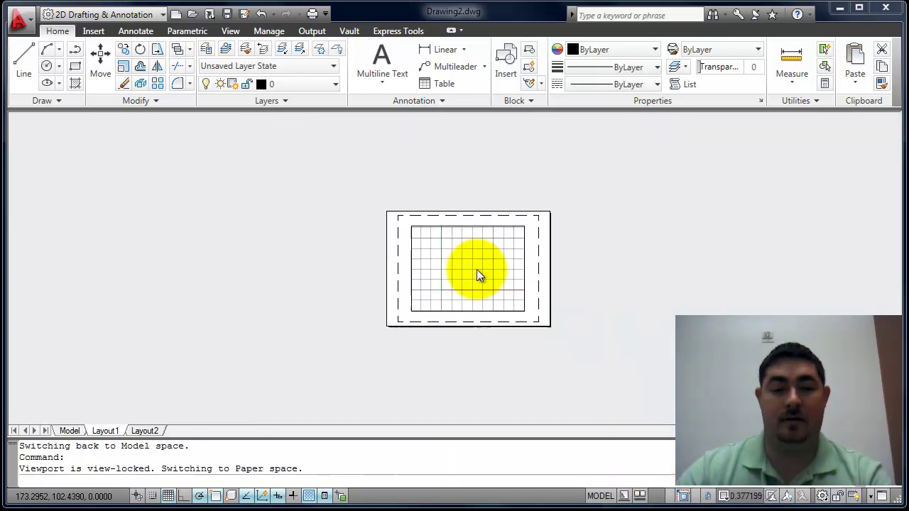
pyautogui.scroll(9, 476, 270)
pyautogui.scroll(-4, 476, 271)
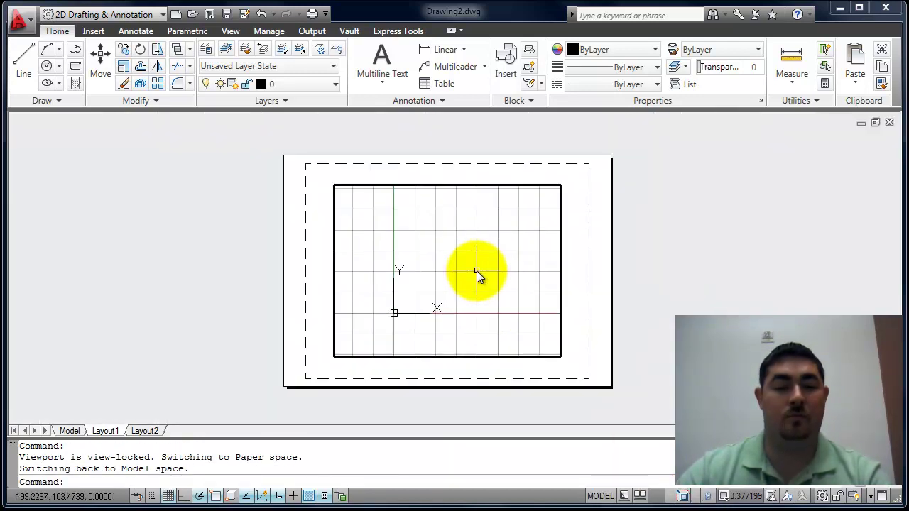
pyautogui.scroll(-2, 476, 270)
pyautogui.scroll(4, 476, 270)
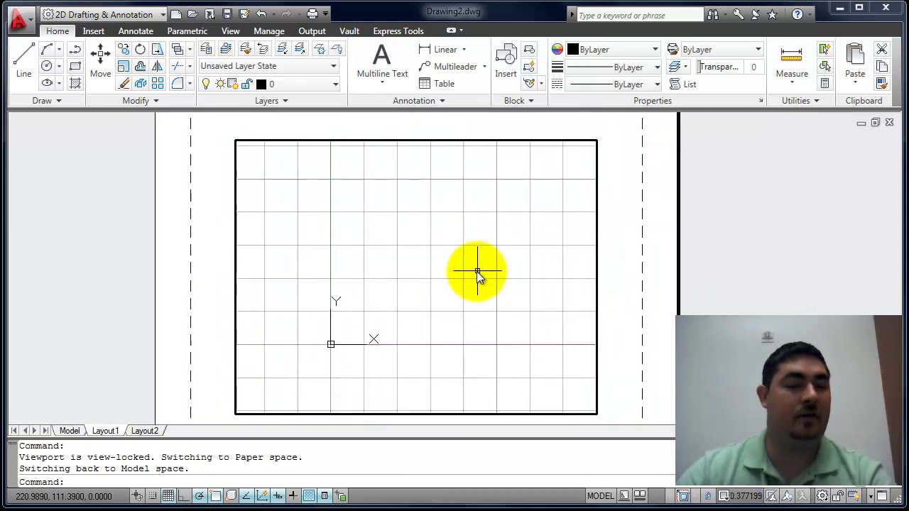
pyautogui.scroll(-4, 476, 270)
pyautogui.scroll(3, 477, 271)
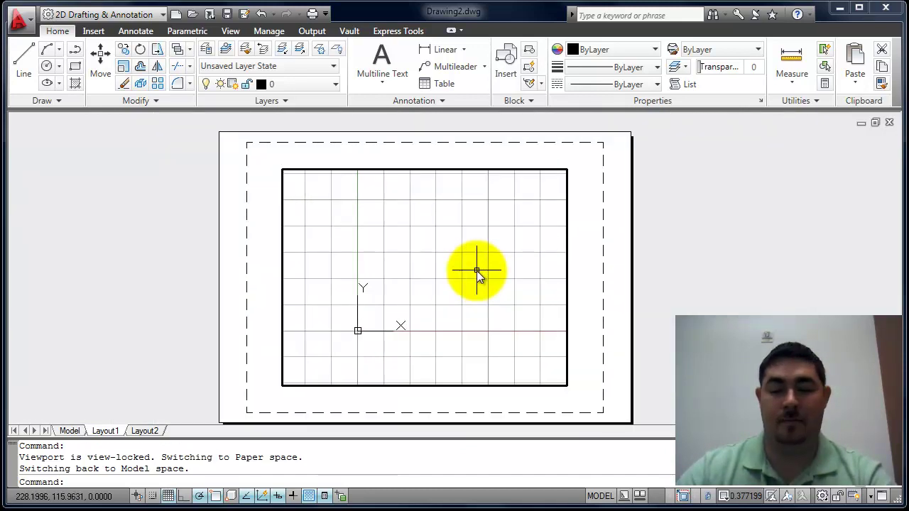
pyautogui.click(598, 497)
pyautogui.click(679, 494)
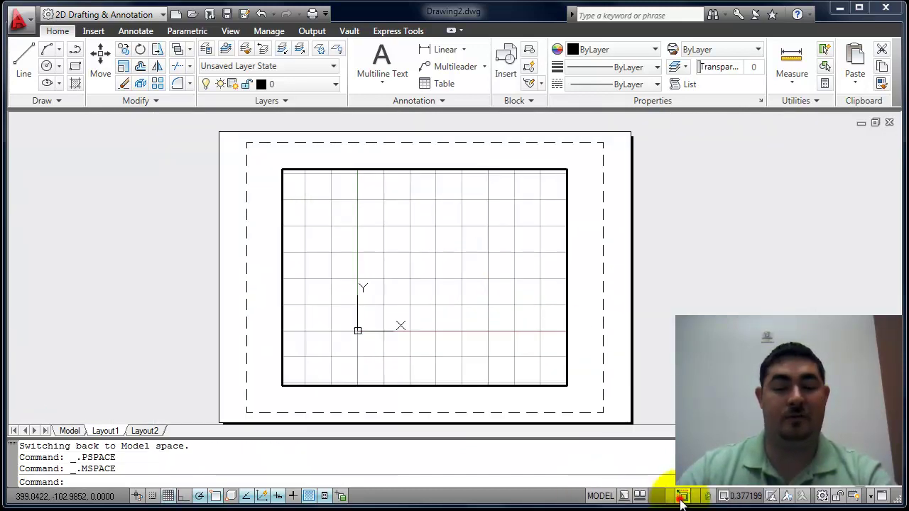